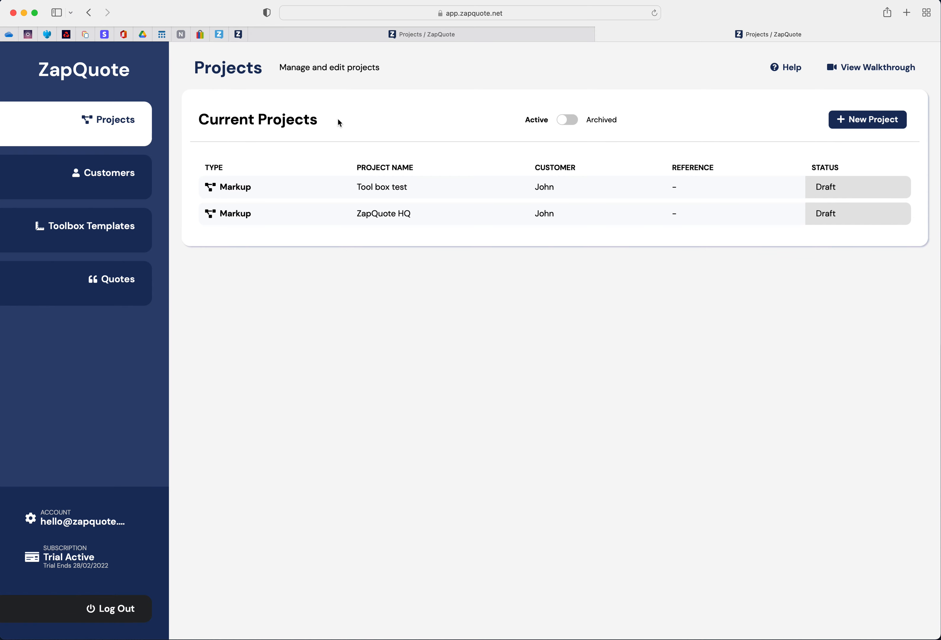
- Check the archived projects list and open the ZapQuote HQ project's details for editing
click(567, 121)
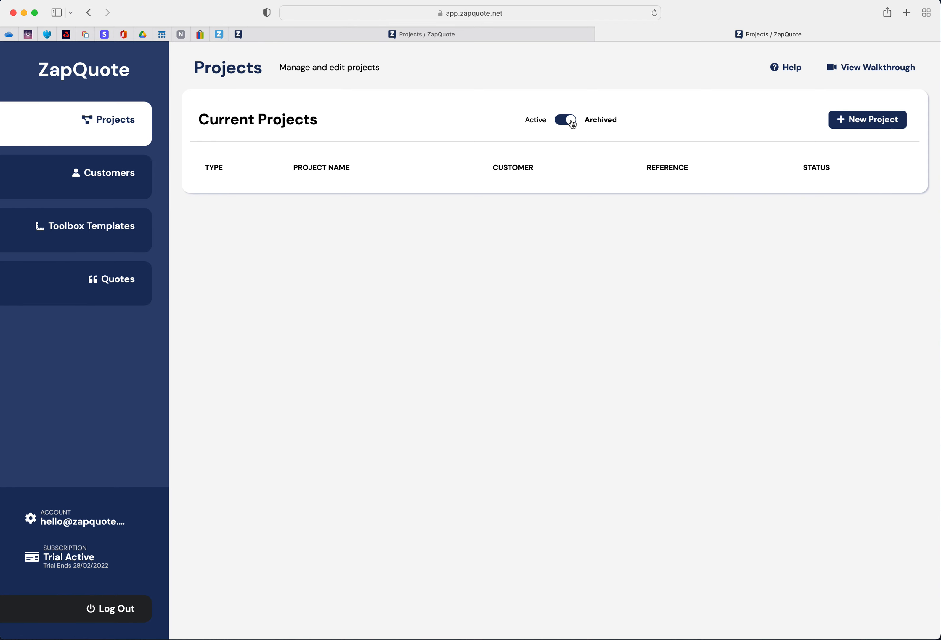
click(572, 122)
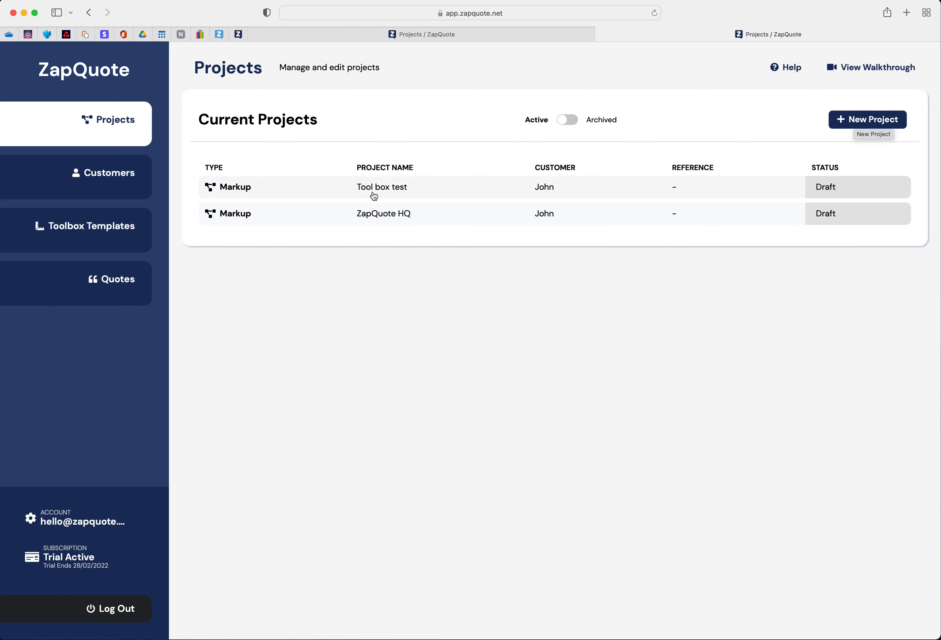
click(362, 216)
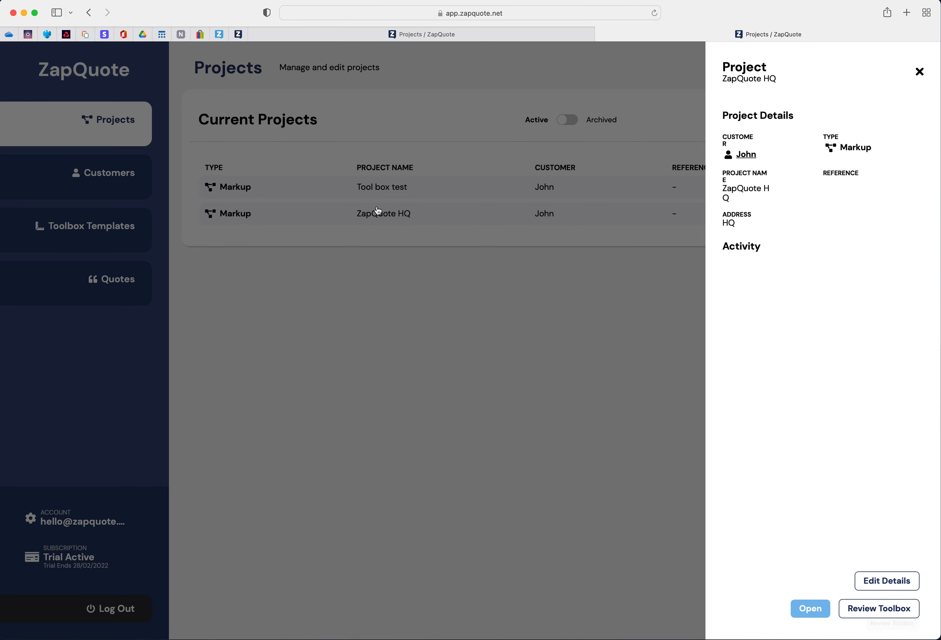
click(880, 584)
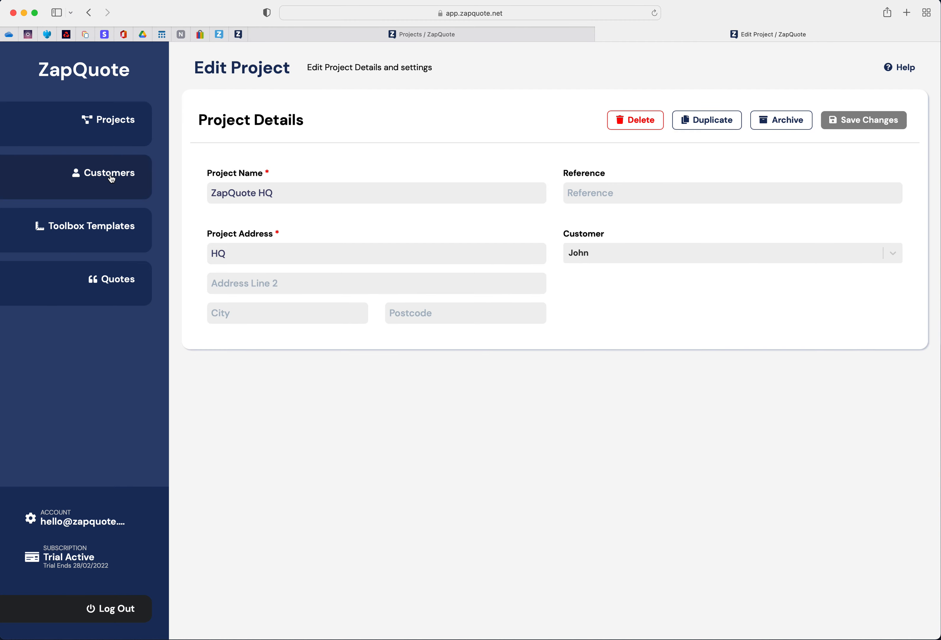
- Open the Electrical toolbox template and check its template details before returning to its toolbox
click(98, 231)
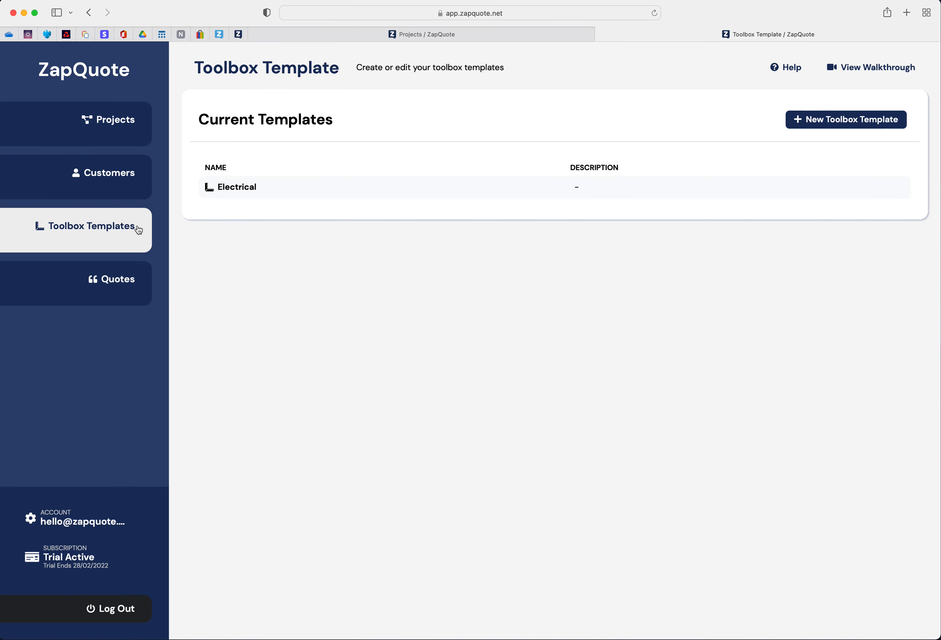
click(267, 189)
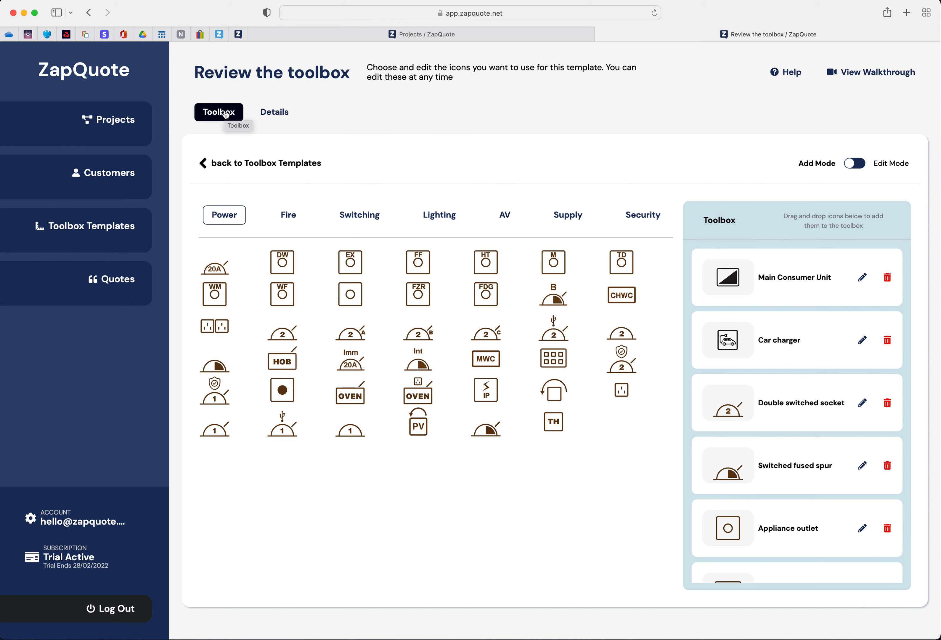
click(276, 116)
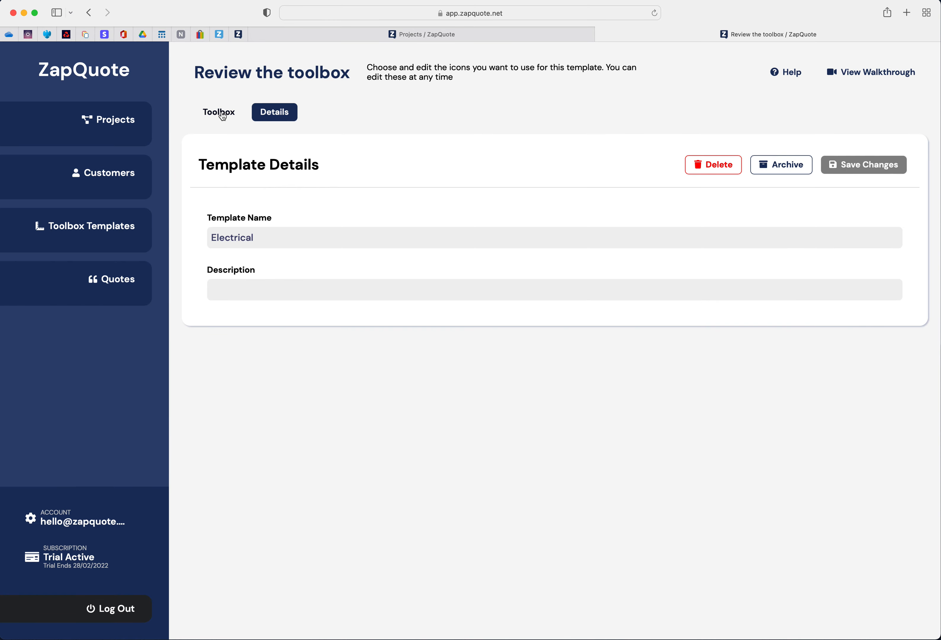
click(223, 117)
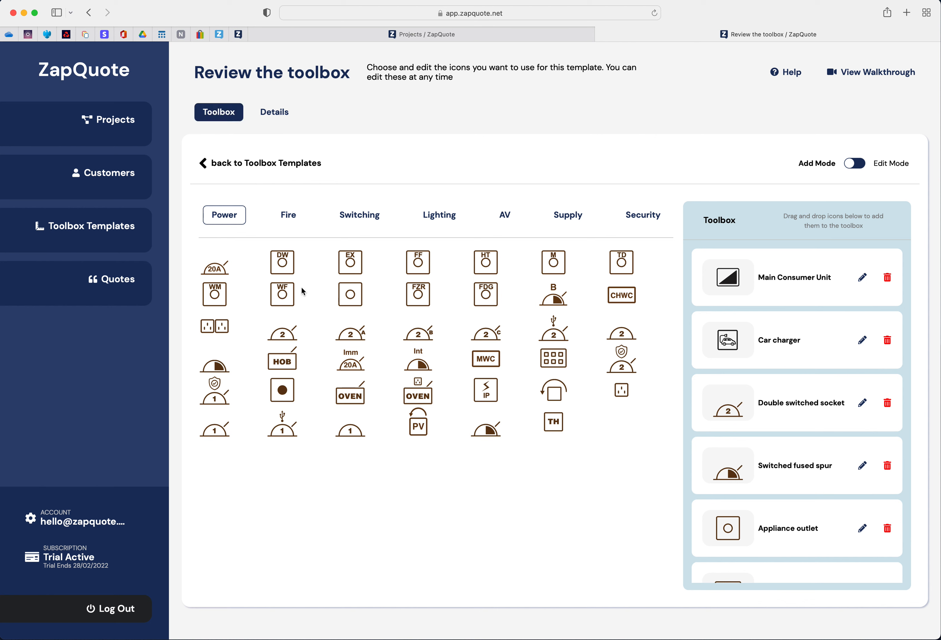
- Browse the available icons in the Fire, Switching, Lighting, AV, Supply and Security categories
click(287, 219)
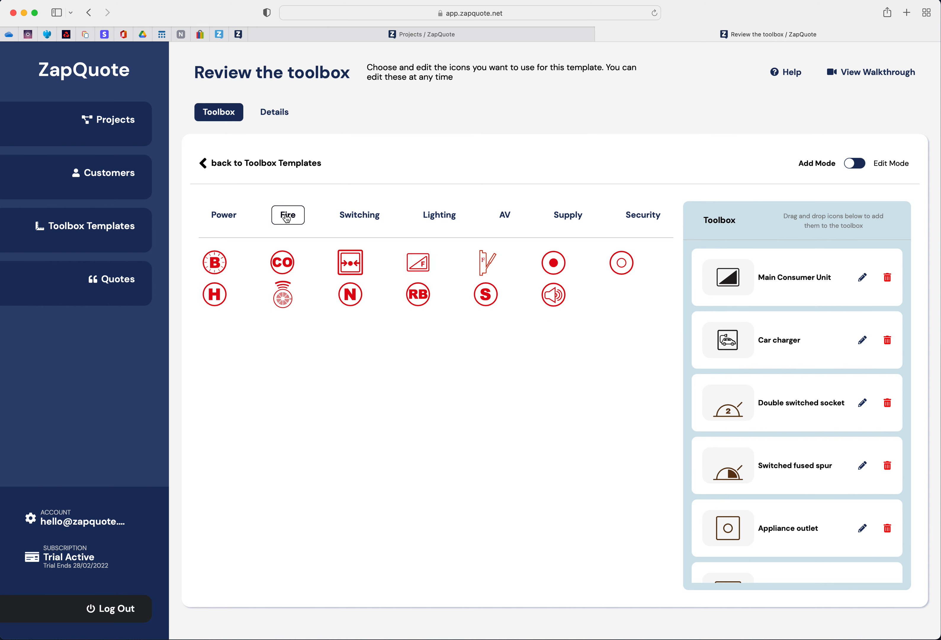
click(369, 216)
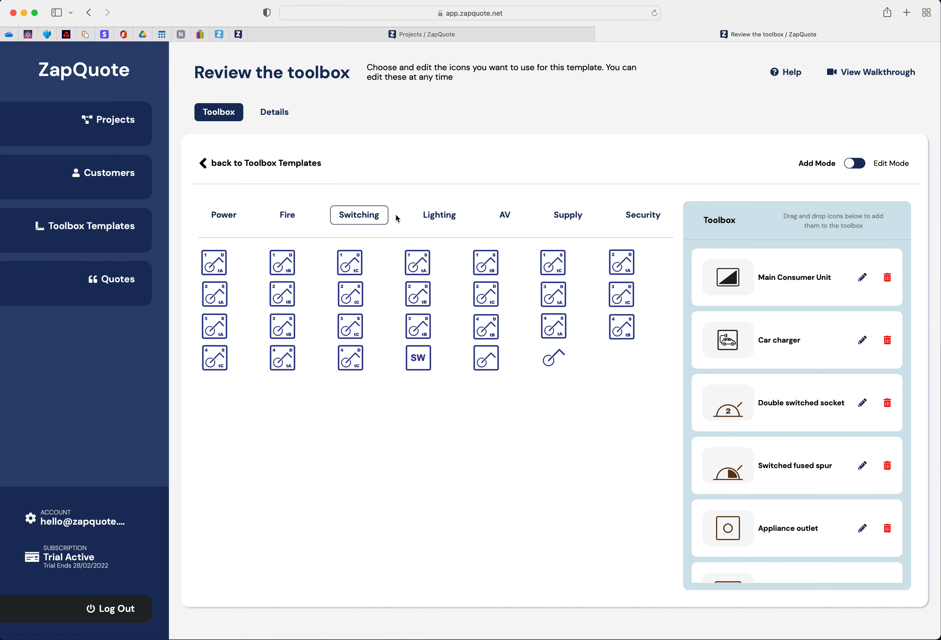
click(435, 215)
click(505, 215)
click(557, 217)
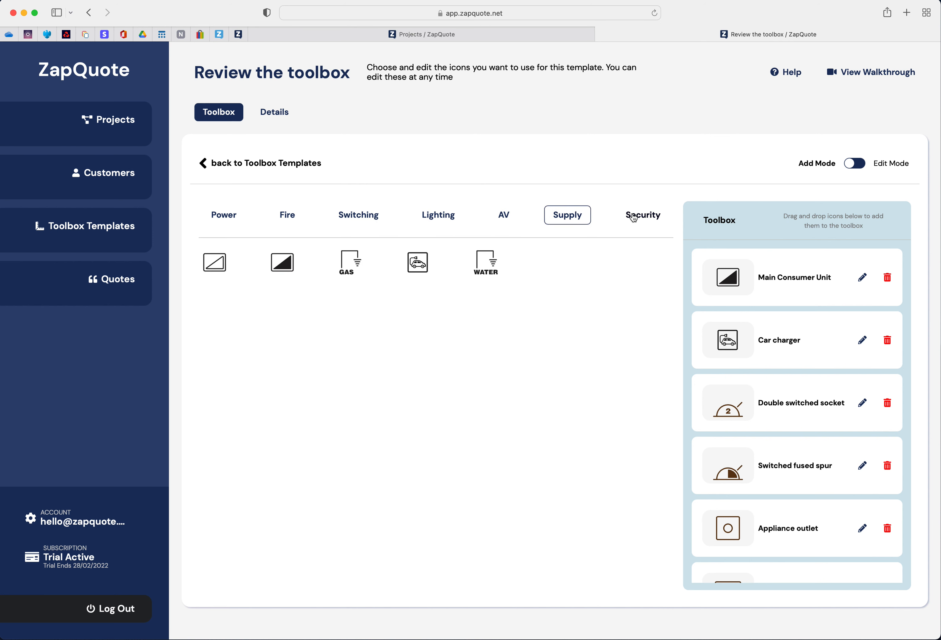
click(639, 219)
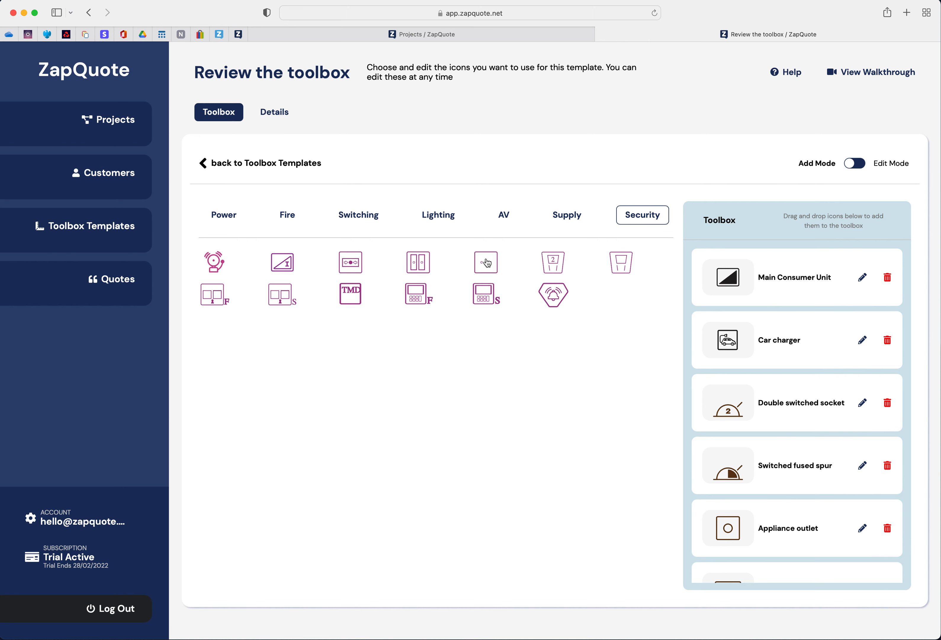
- Add the Intruder Door Flush icon from the Security category to the toolbox and delete it again
drag(488, 262, 797, 356)
scroll(804, 461, down, 7)
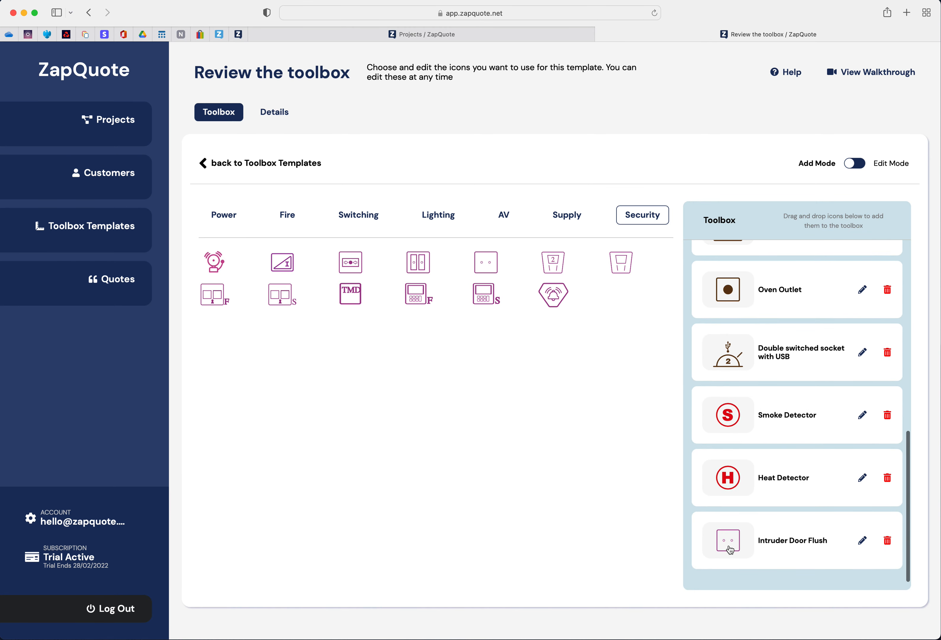
click(888, 542)
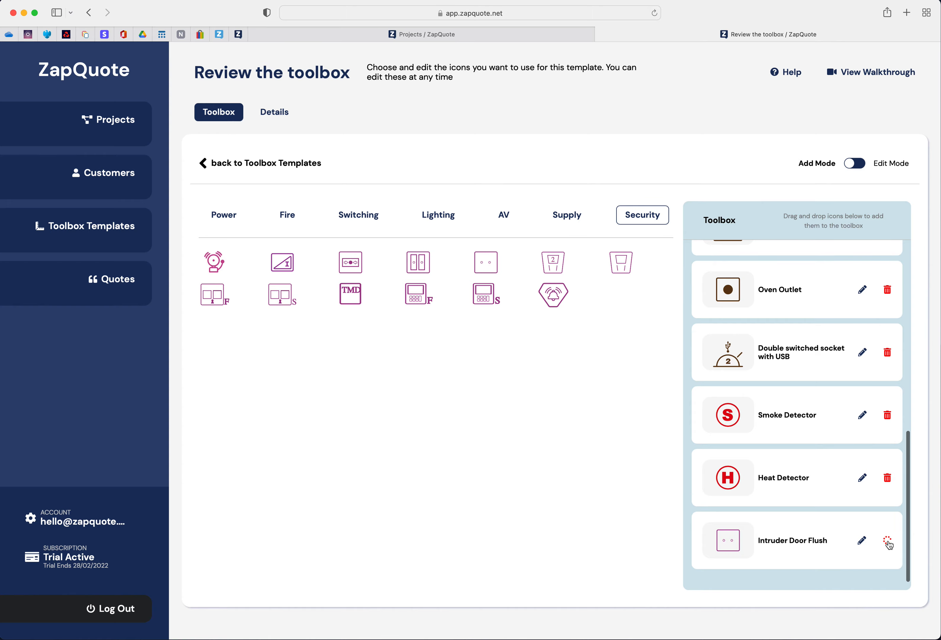
- View the editable details of the Heat Detector fitting and close them without changes
click(863, 540)
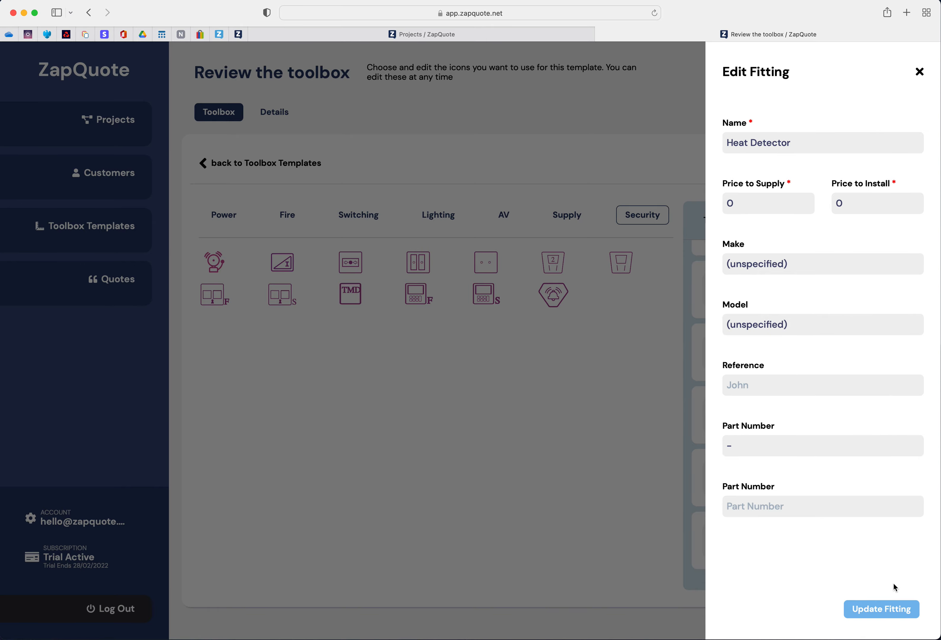
click(920, 72)
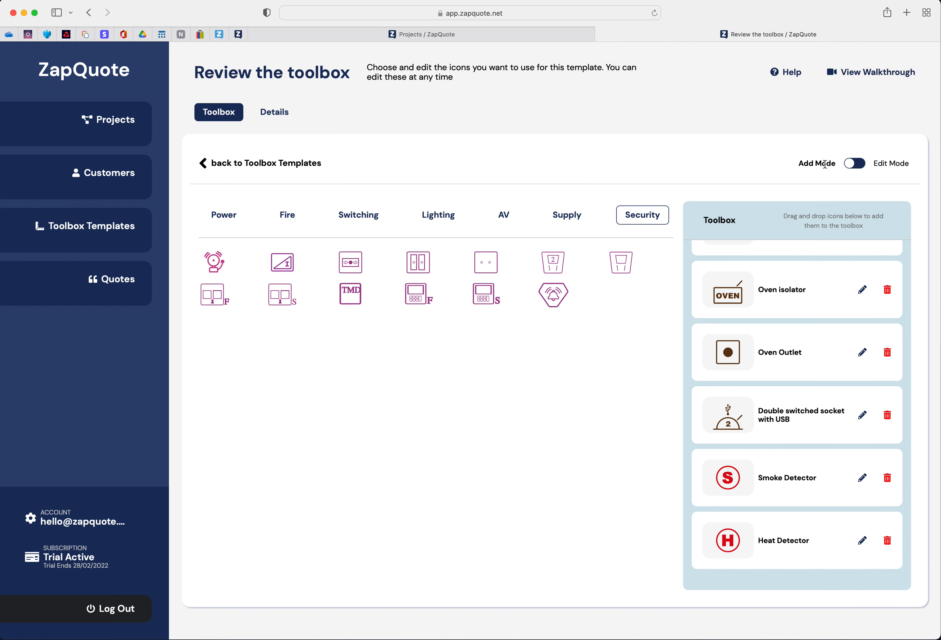
- Switch the toolbox to edit mode and set the Car charger's price to install to 500
click(851, 165)
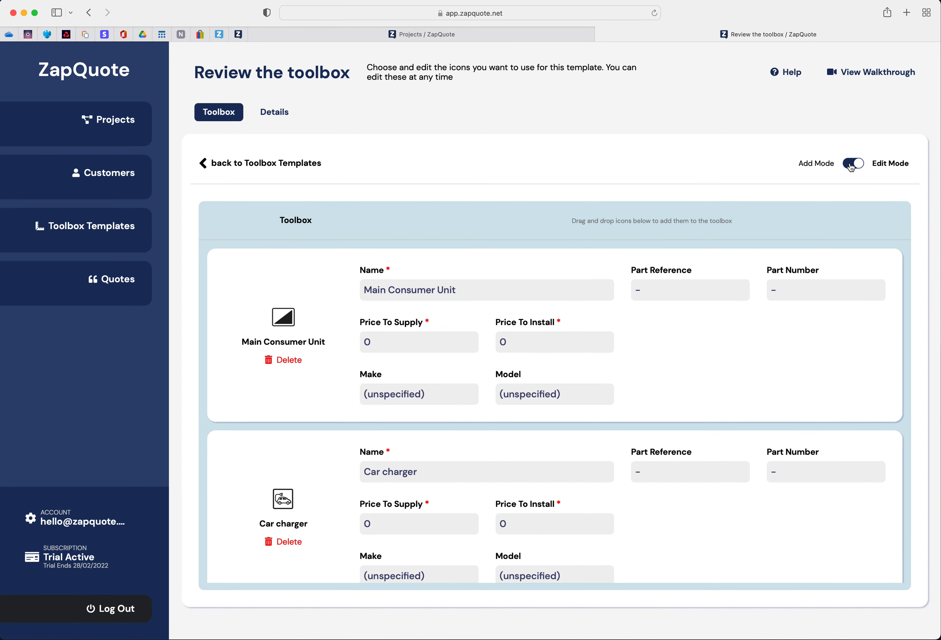
scroll(644, 288, down, 3)
scroll(643, 289, up, 2)
scroll(434, 466, down, 10)
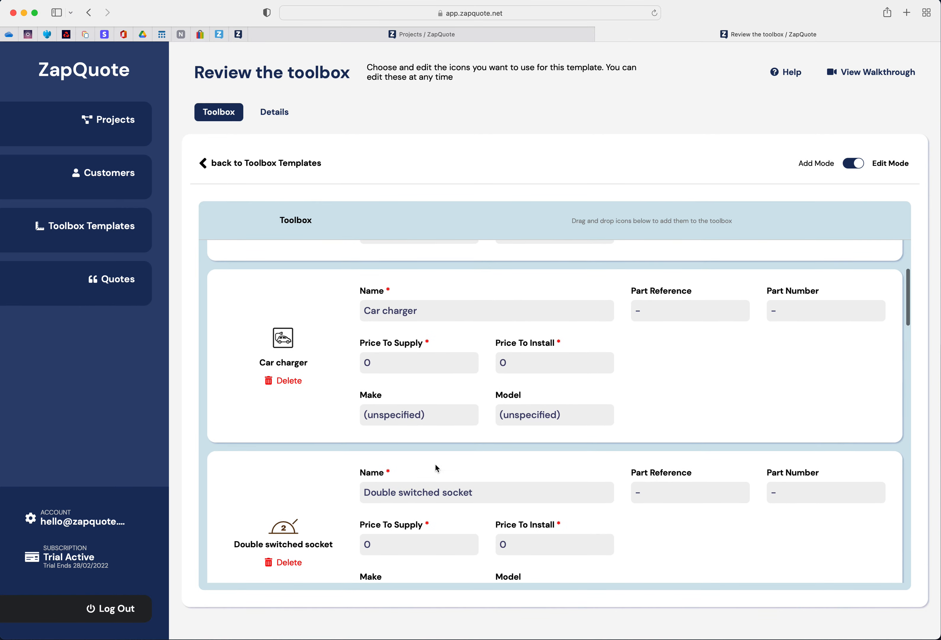
scroll(436, 462, down, 8)
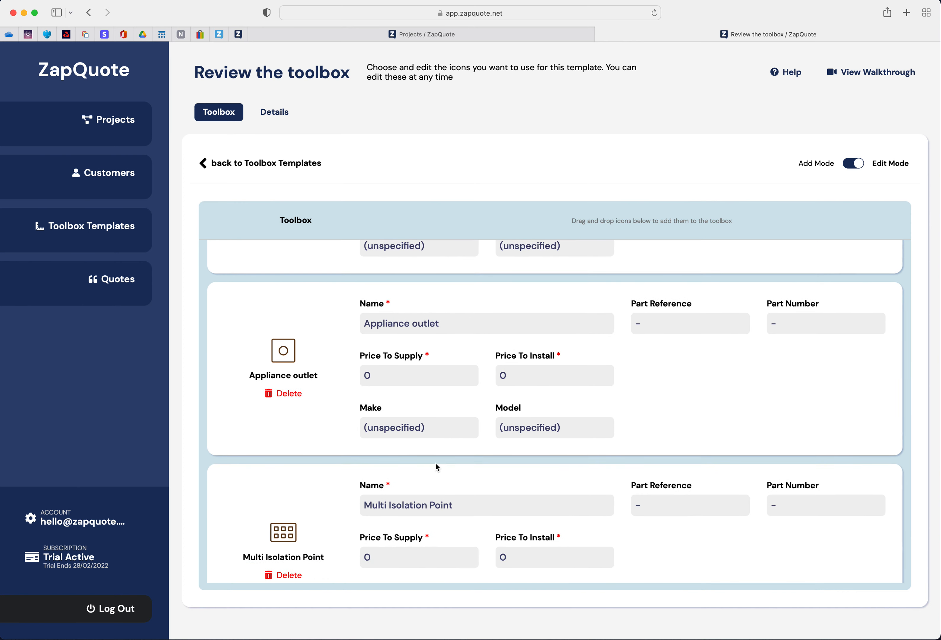
scroll(436, 465, down, 3)
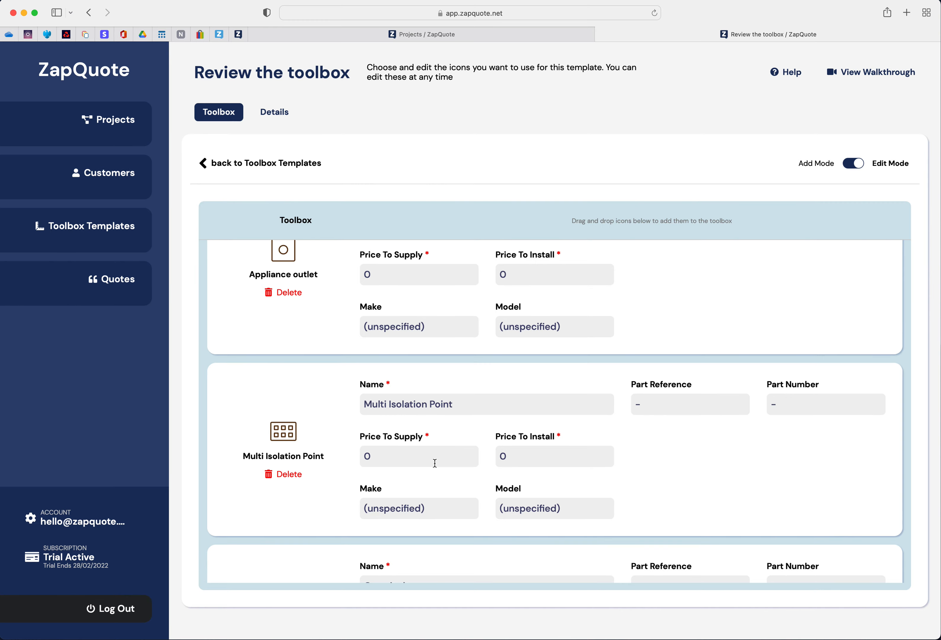
scroll(439, 435, down, 5)
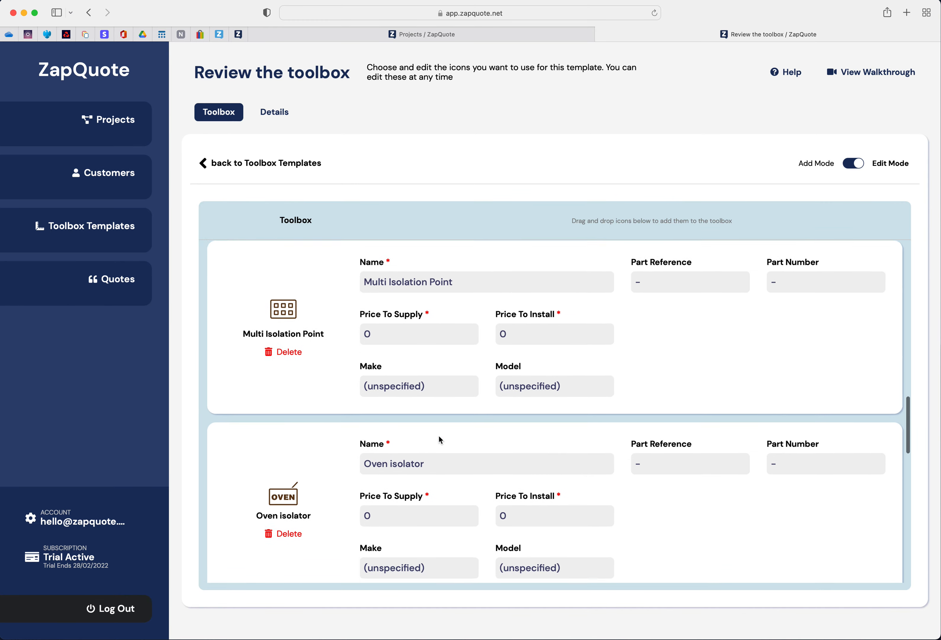
scroll(440, 440, up, 20)
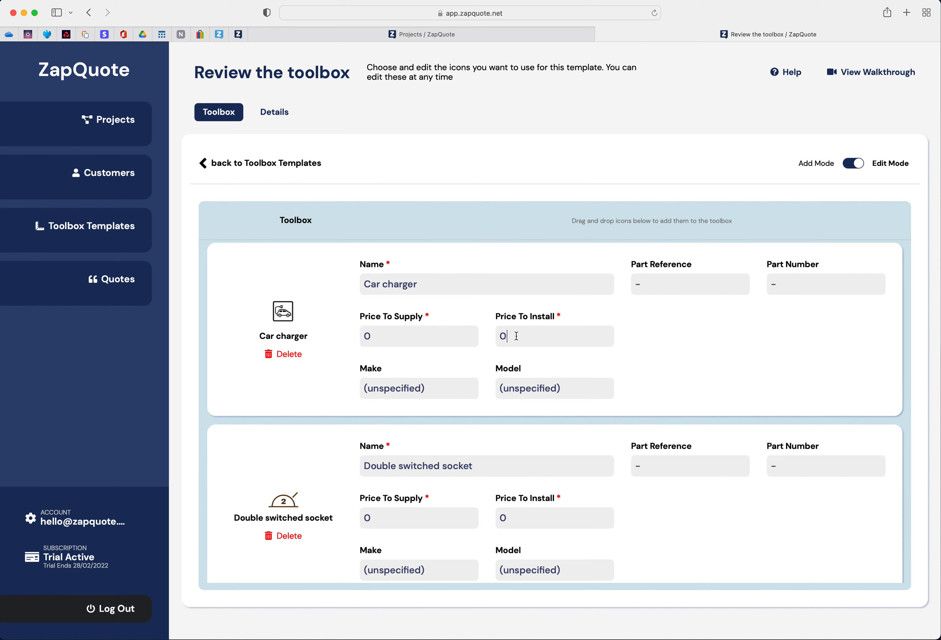
drag(517, 337, 494, 335)
text(500)
- Set the Double switched socket's make to MK and its model to Logik
scroll(672, 350, down, 5)
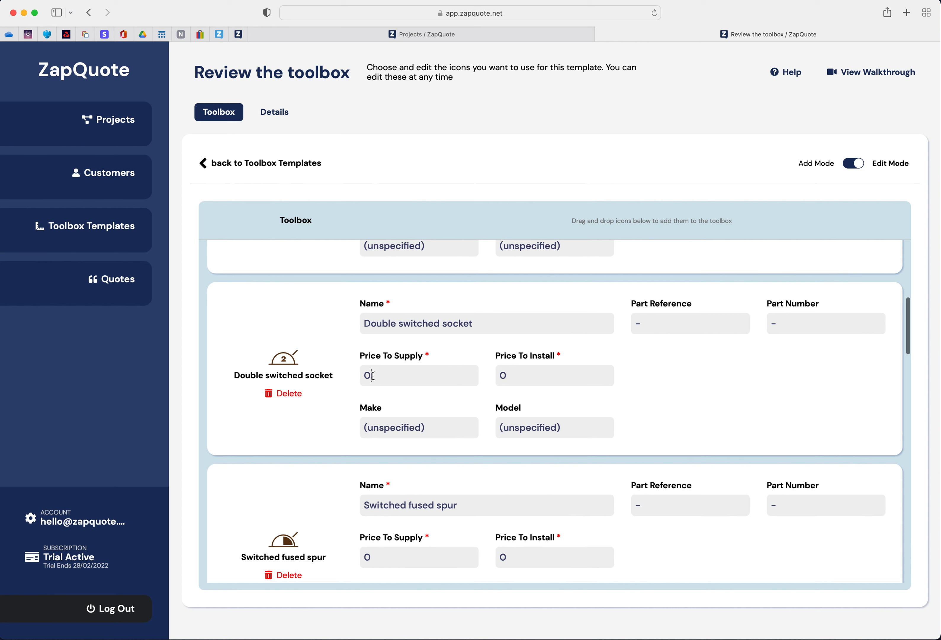
double_click(373, 375)
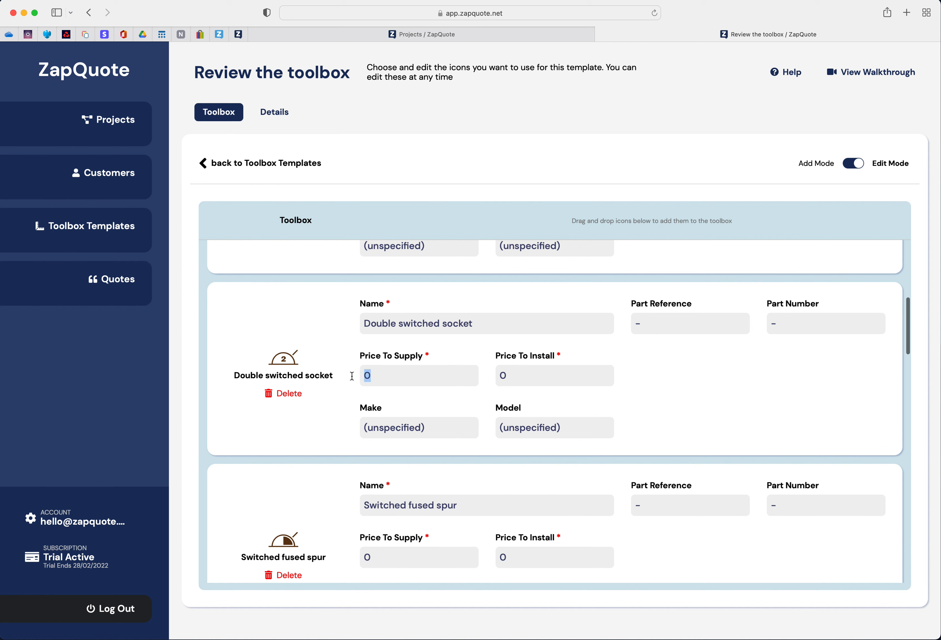
click(515, 370)
drag(449, 432, 335, 428)
text(MK)
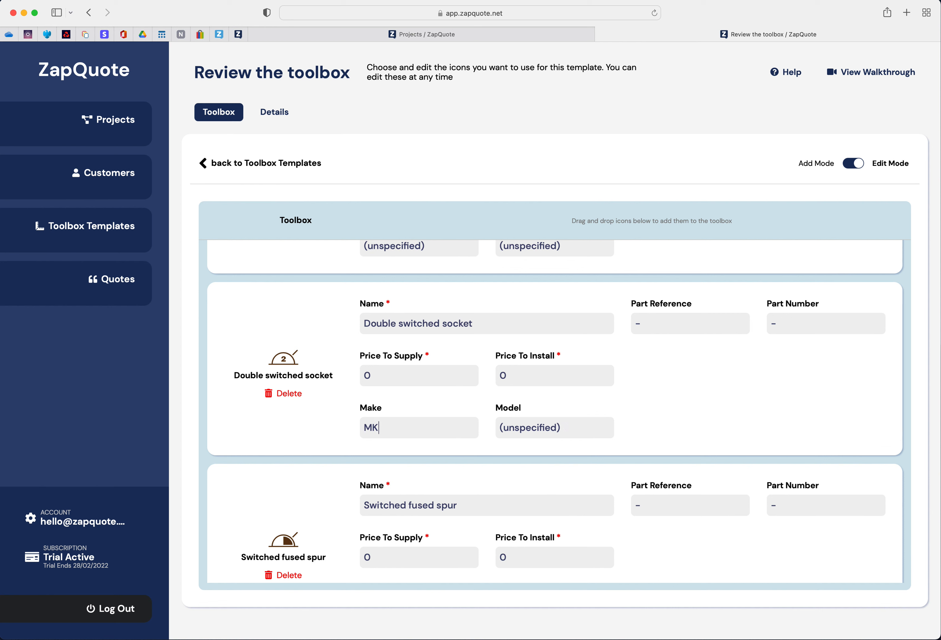
drag(562, 427, 481, 426)
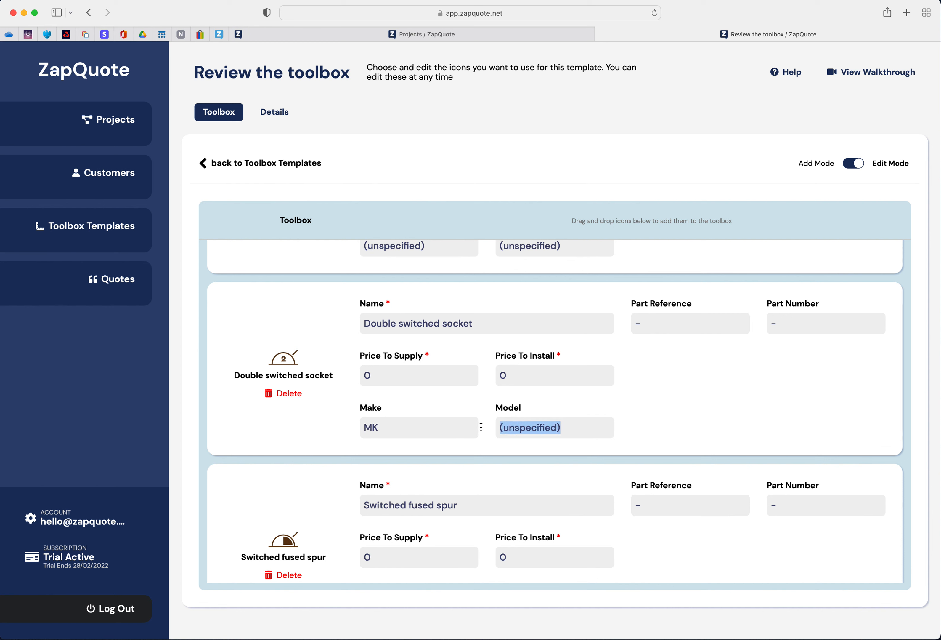
text(Logik)
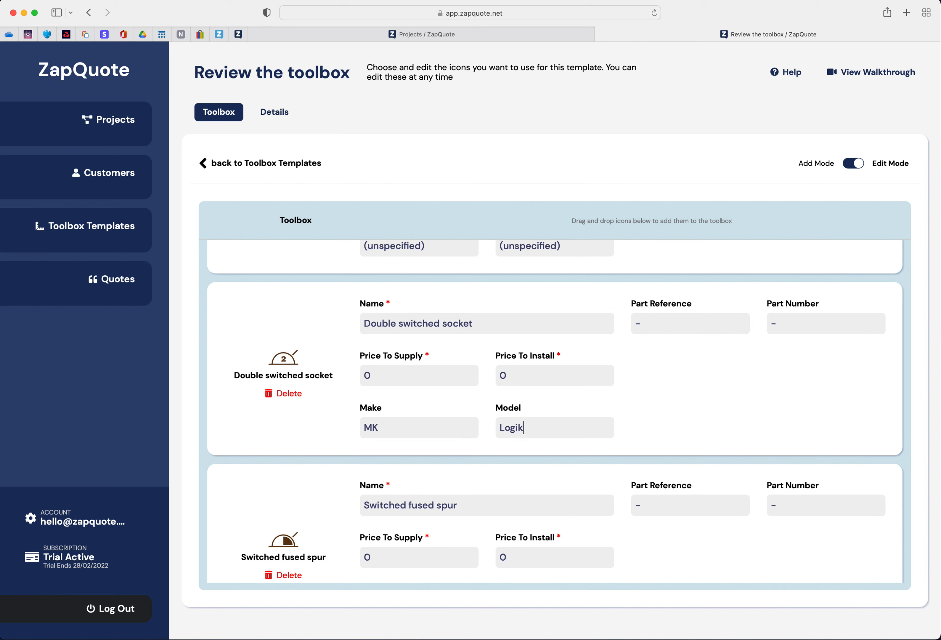
- Set the Double switched socket's price to supply to 5 and its price to install to 50
drag(387, 375, 350, 375)
text(5)
drag(550, 375, 469, 372)
text(50)
- Open the second ZapQuot HQ quote, read through its Quote By Room document, and close the document
click(112, 282)
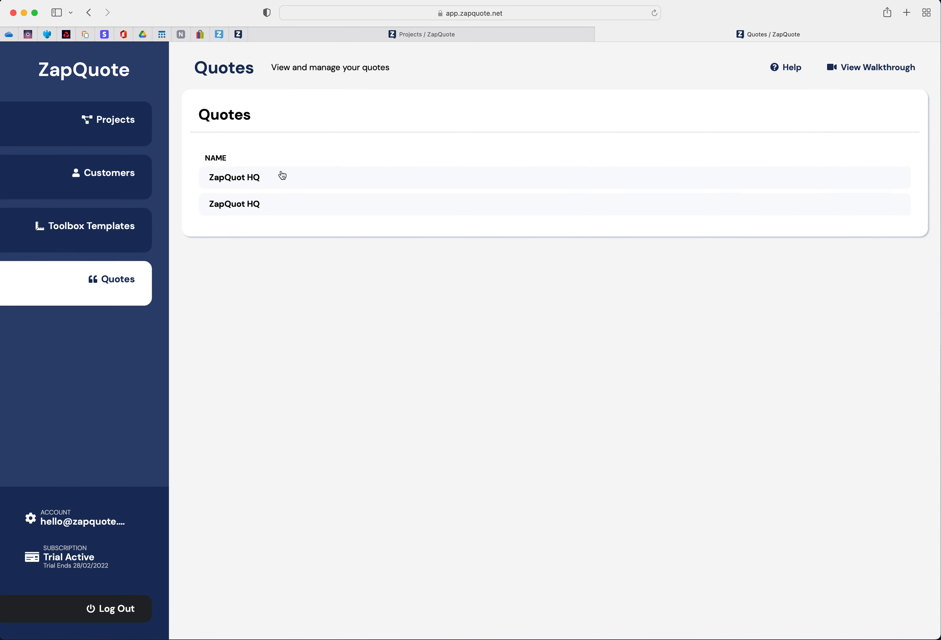
click(252, 206)
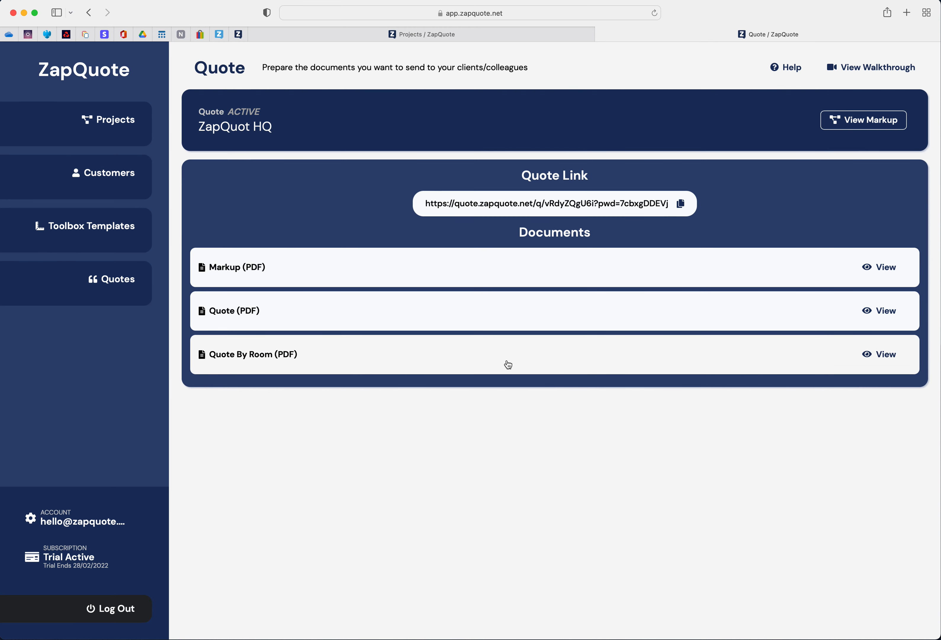
click(870, 355)
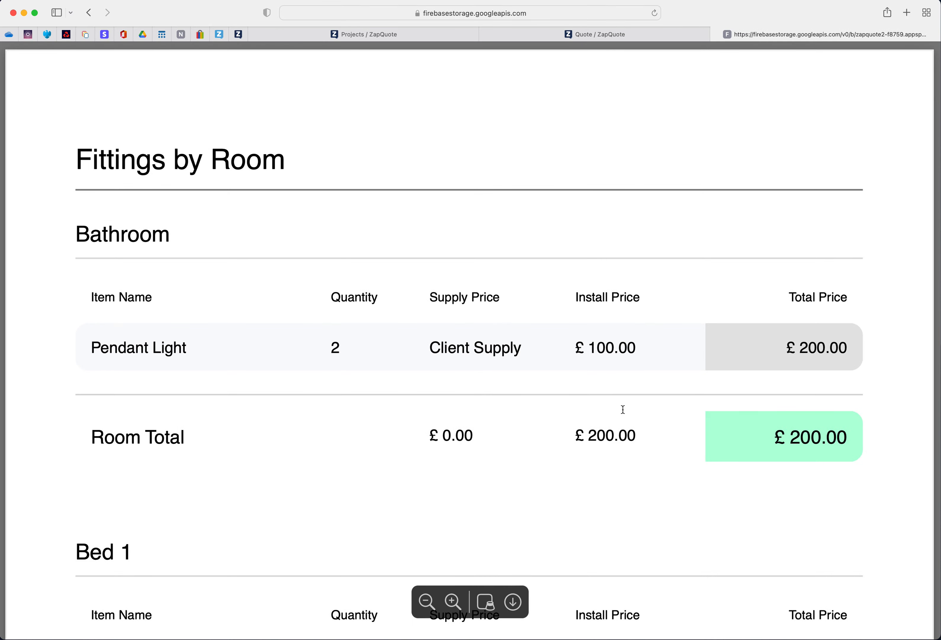
scroll(624, 406, down, 10)
scroll(627, 398, up, 6)
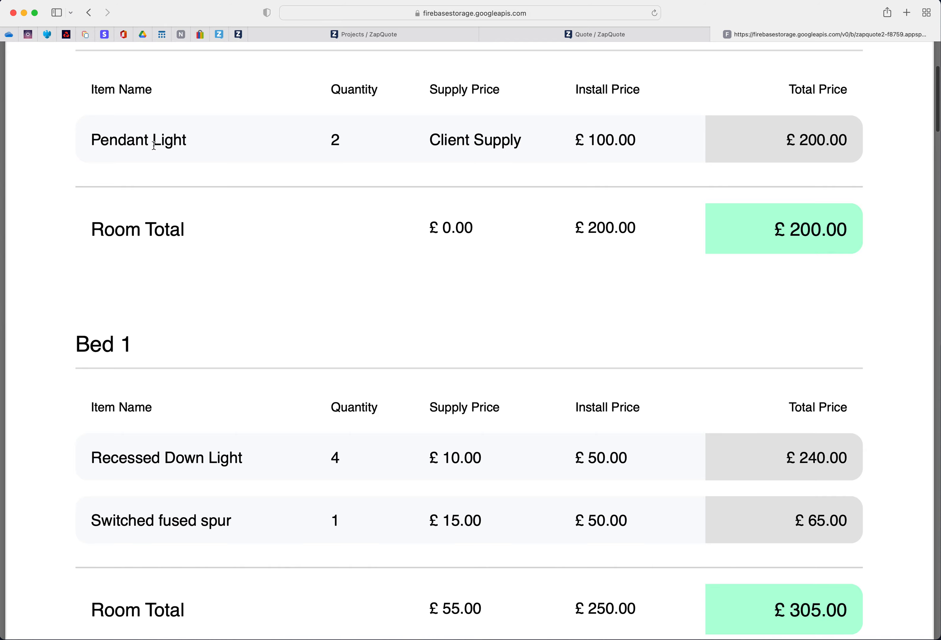
scroll(416, 282, down, 10)
scroll(446, 293, down, 12)
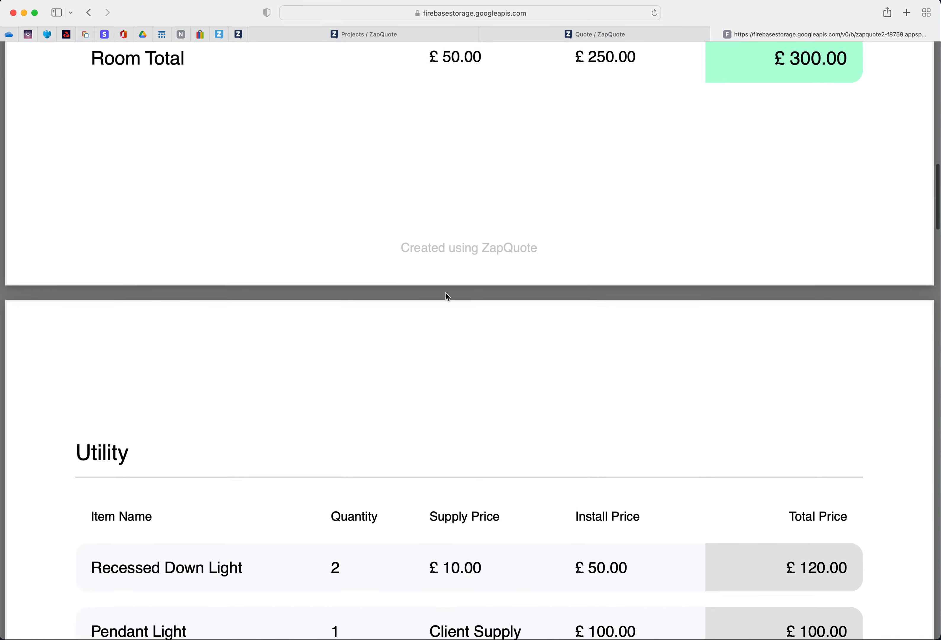
scroll(445, 294, up, 20)
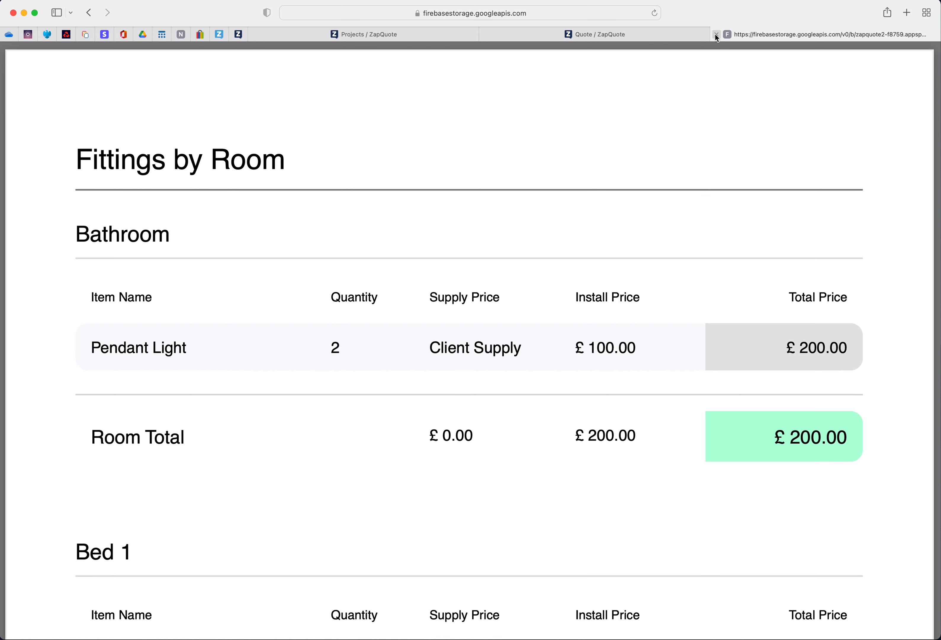
click(716, 35)
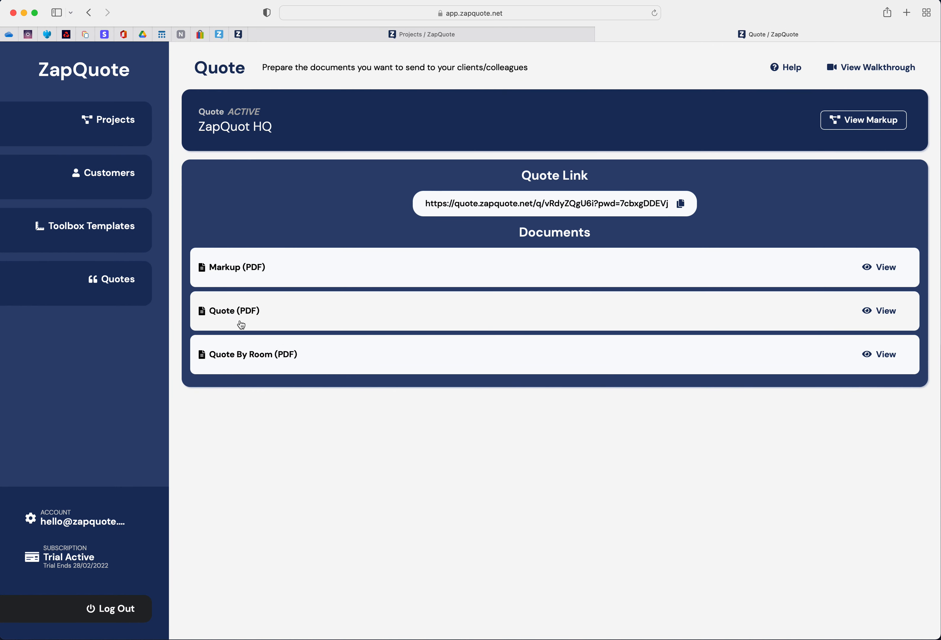
- Read through the ZapQuot HQ markup document's legend and floor plan, close the document, and copy the quote link
click(864, 122)
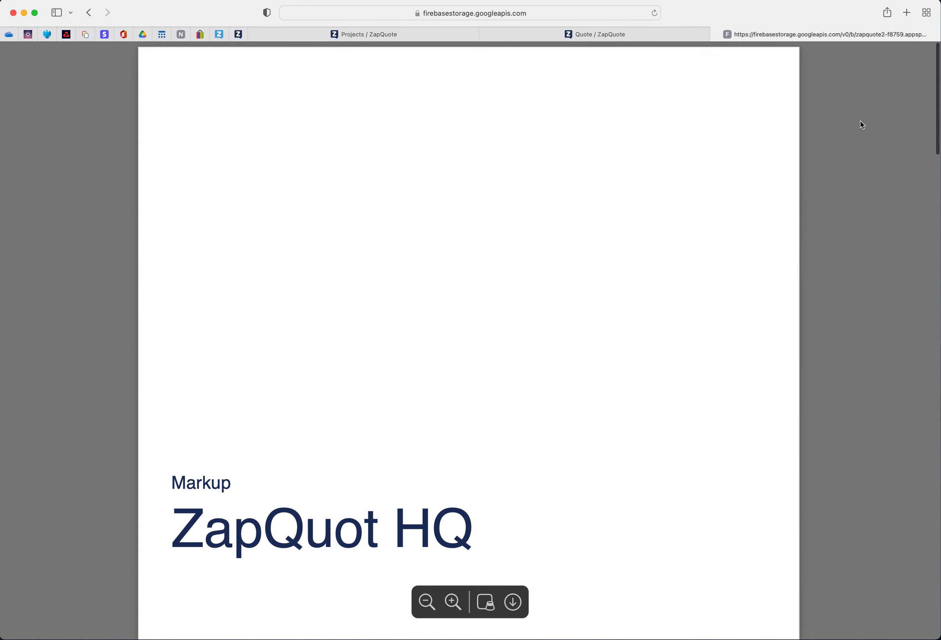
scroll(513, 572, down, 3)
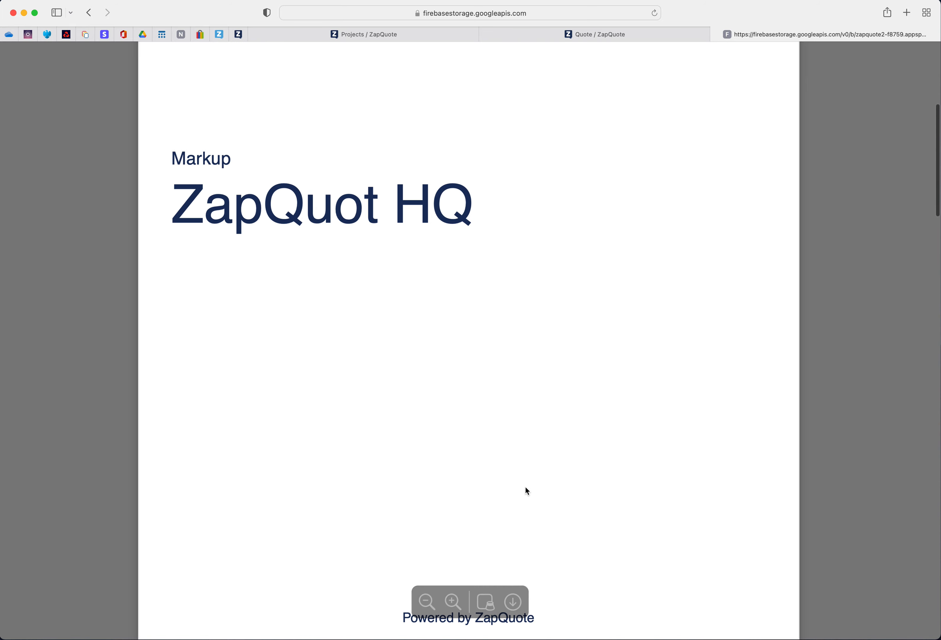
scroll(548, 465, down, 10)
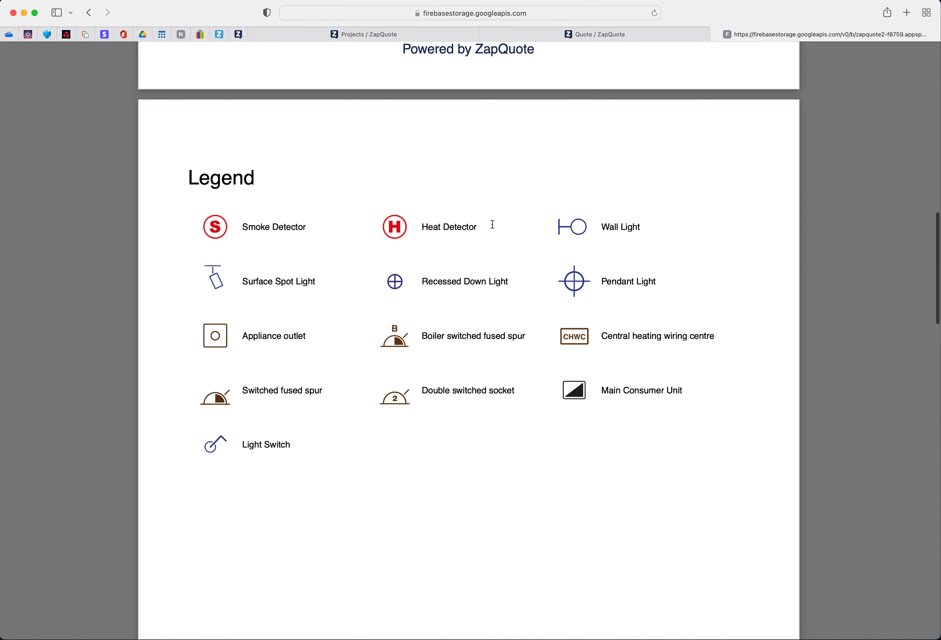
scroll(496, 355, down, 4)
scroll(497, 356, down, 15)
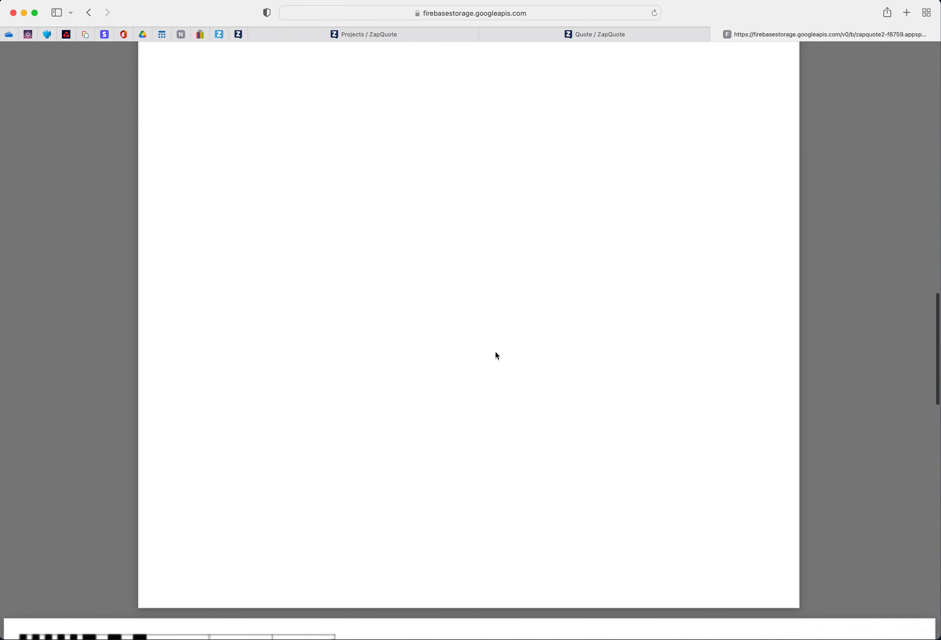
scroll(493, 353, down, 12)
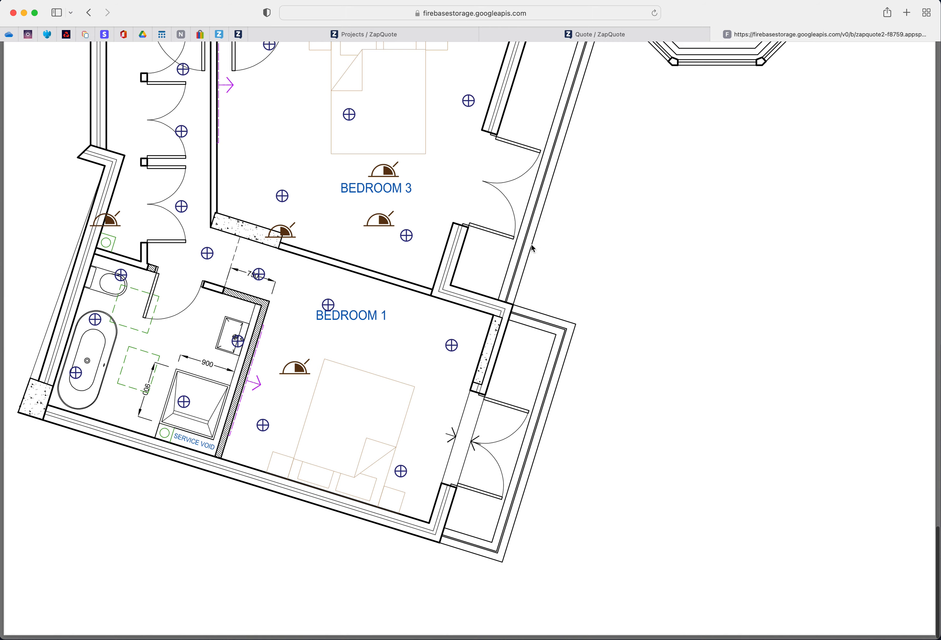
scroll(533, 247, up, 4)
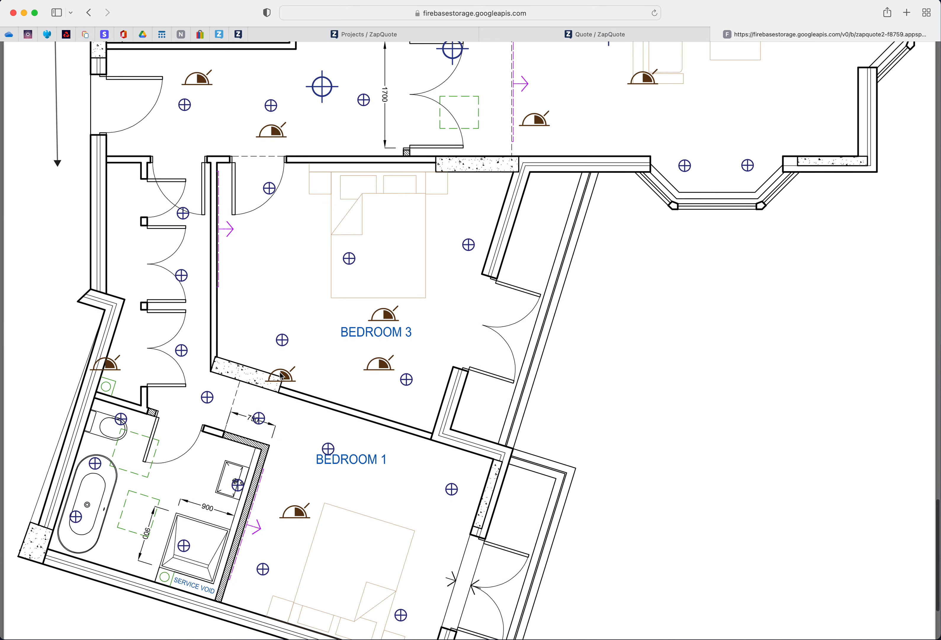
scroll(515, 340, up, 20)
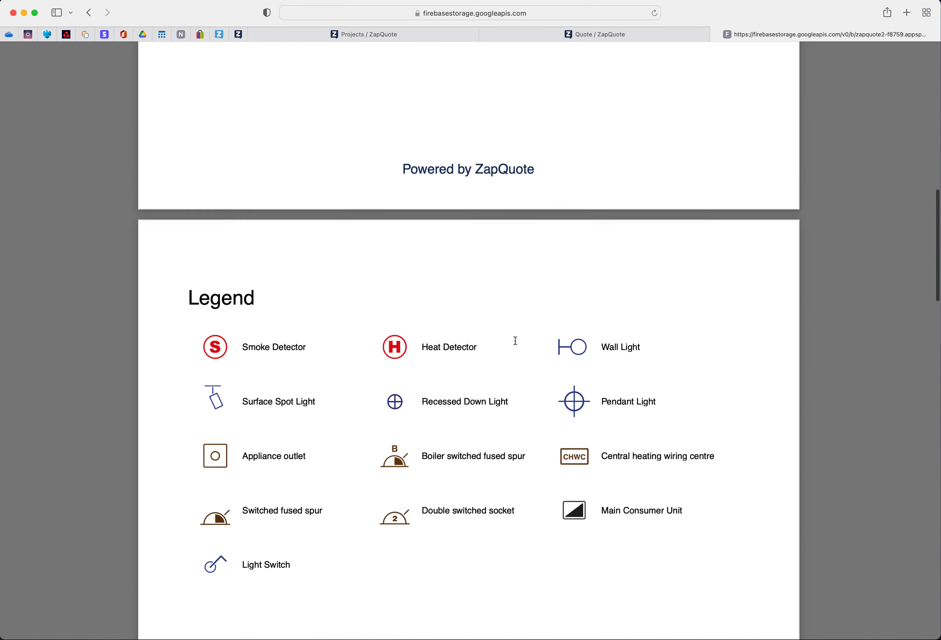
scroll(515, 340, up, 18)
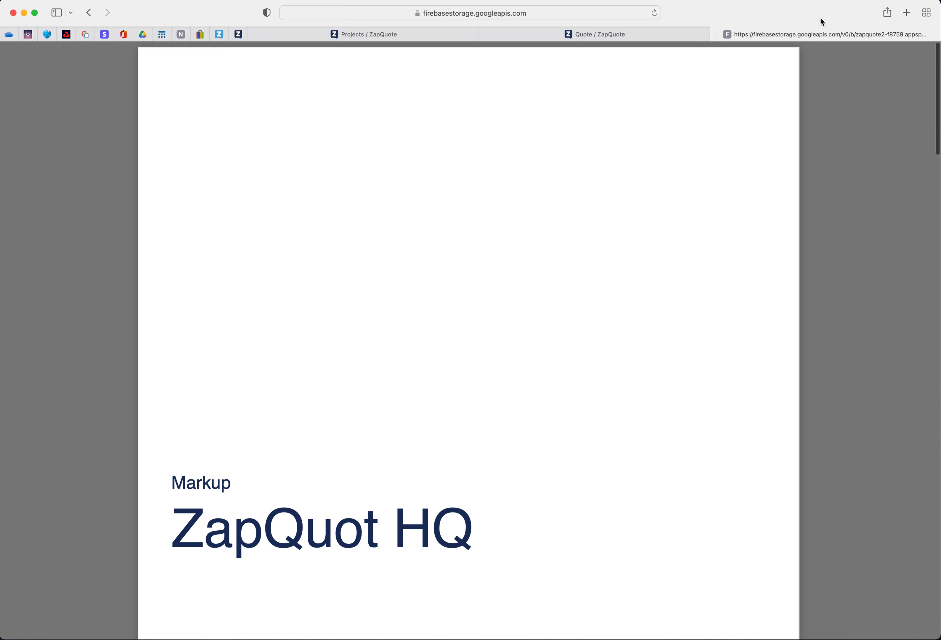
click(717, 33)
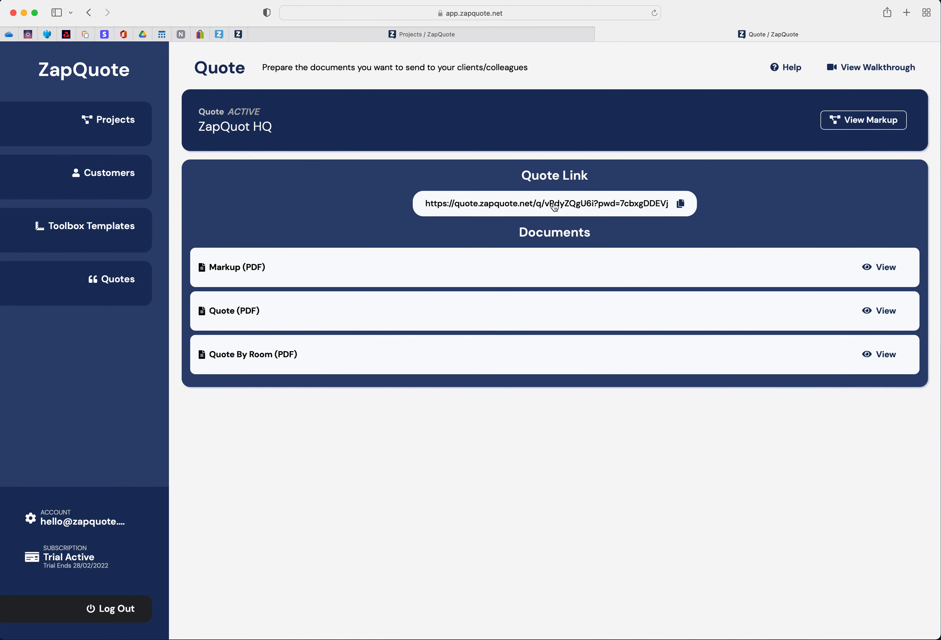
click(681, 204)
- Look through the account's Your Details, Documents and Report a Bug sections
click(87, 527)
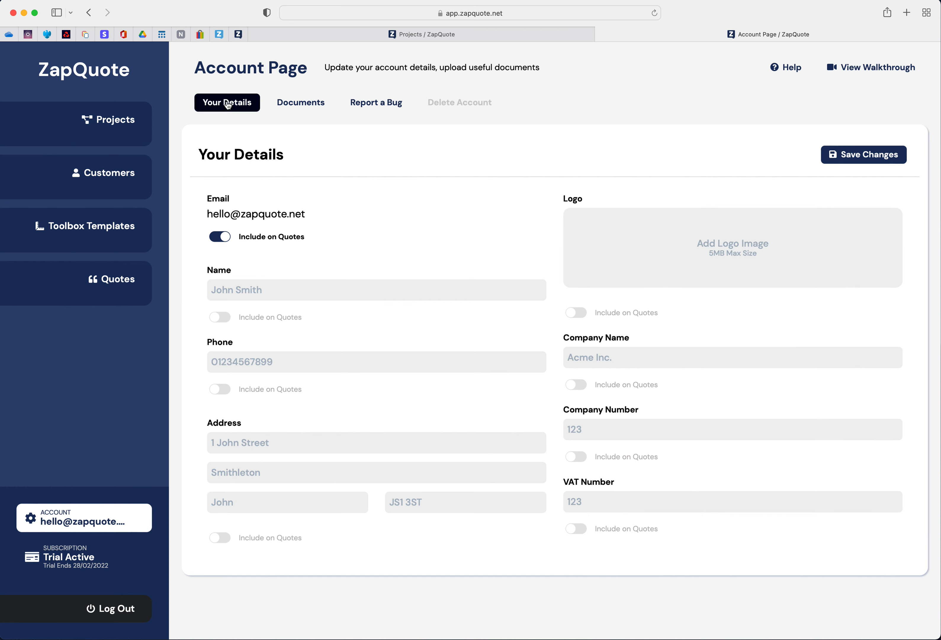
click(300, 105)
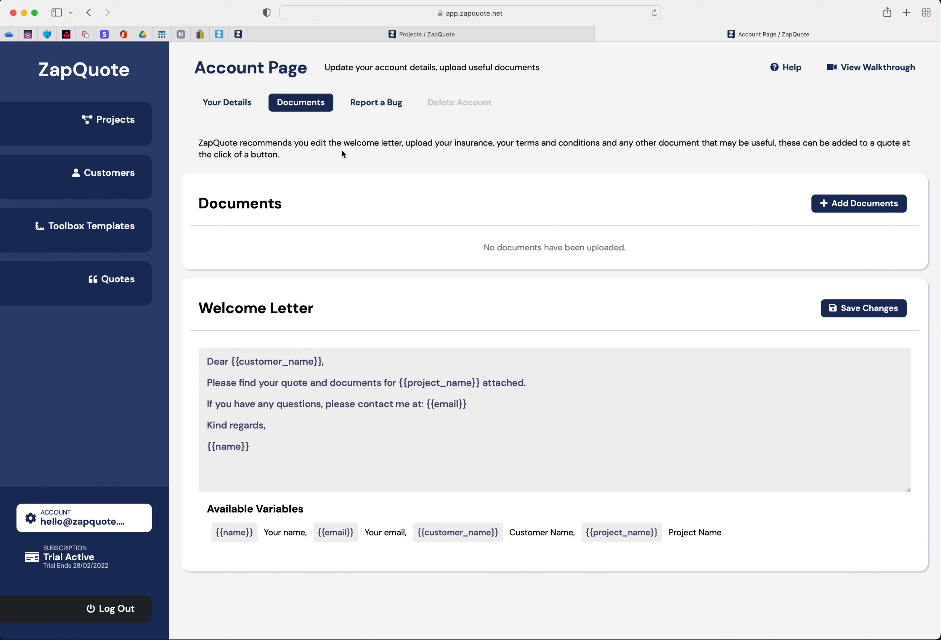
click(372, 104)
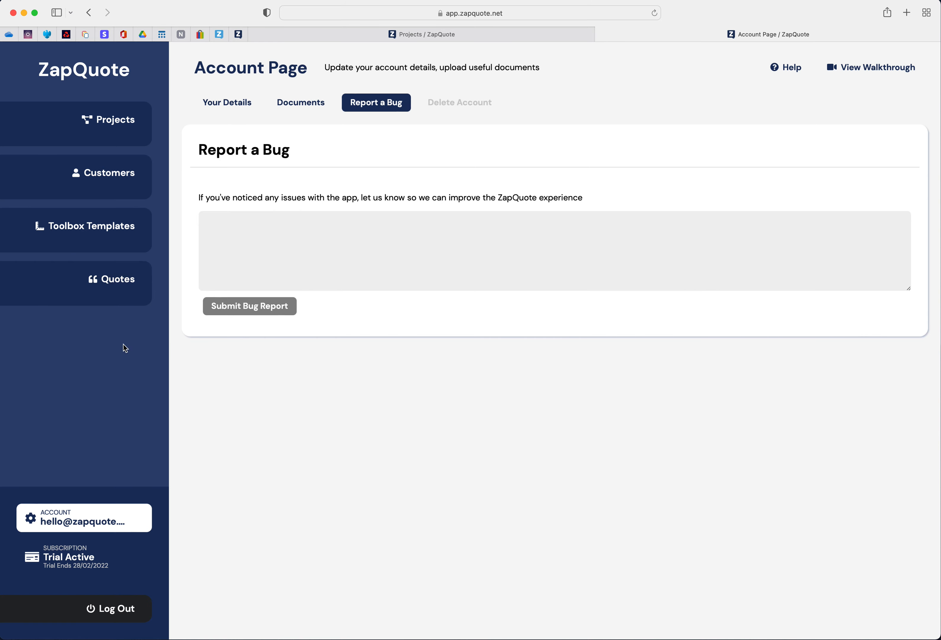
- View the subscription status and invoices, and log out of the account
click(90, 559)
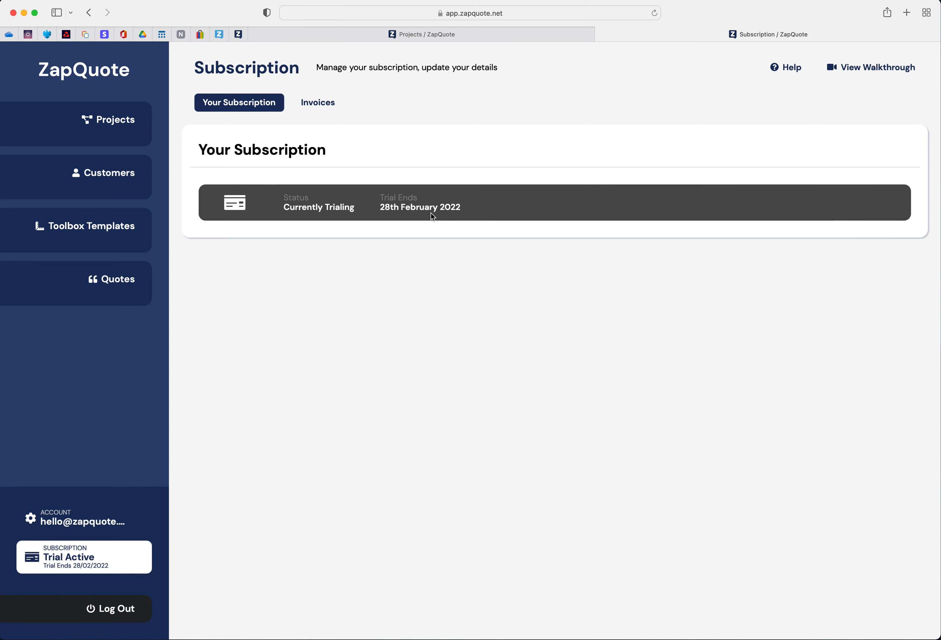
click(312, 106)
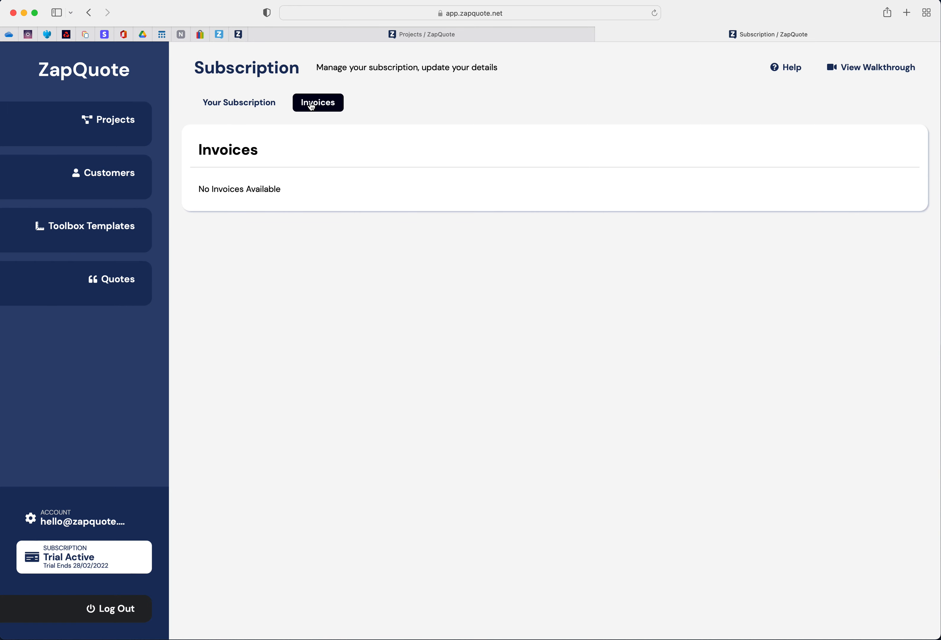
click(107, 609)
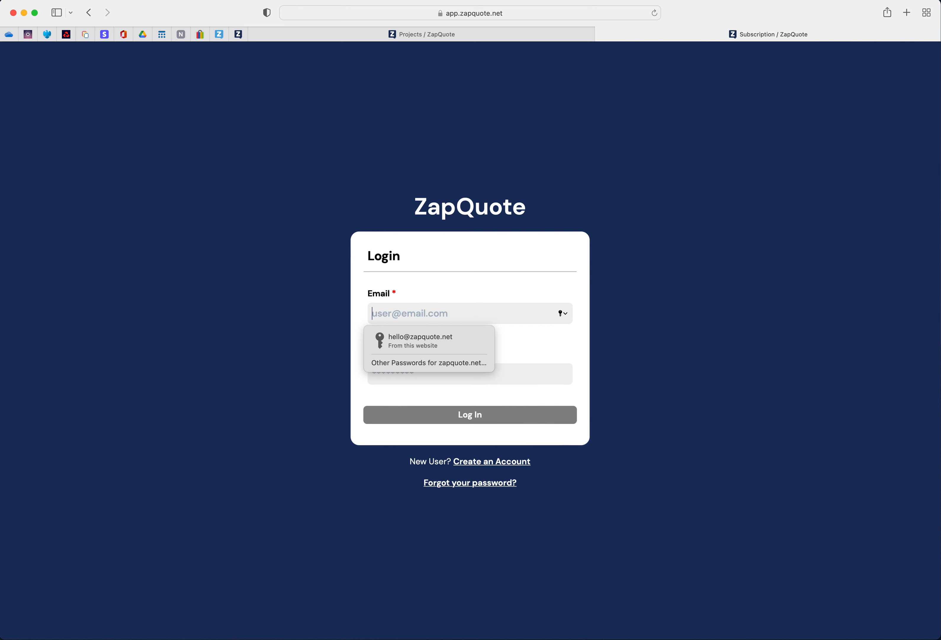